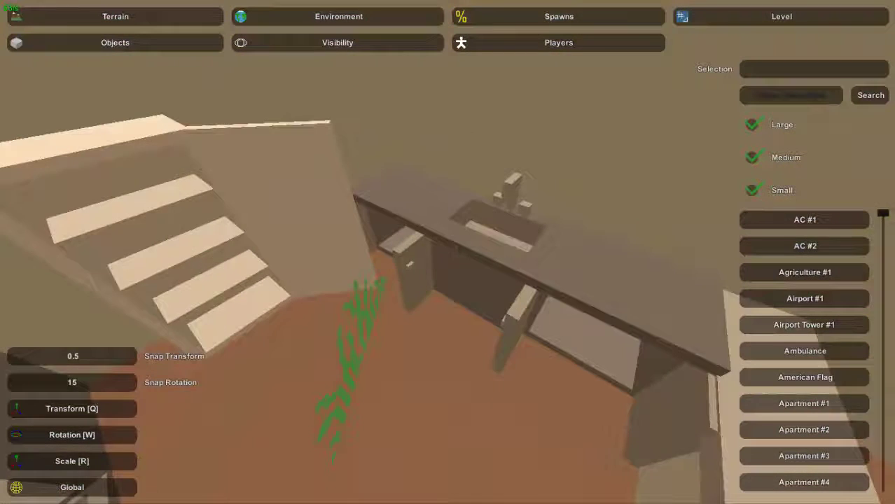
Place an upside-down copy of the end counter section high on the wall above the sink counter as a wall cabinet
shift+click(594, 288)
right_drag(594, 289, 447, 252)
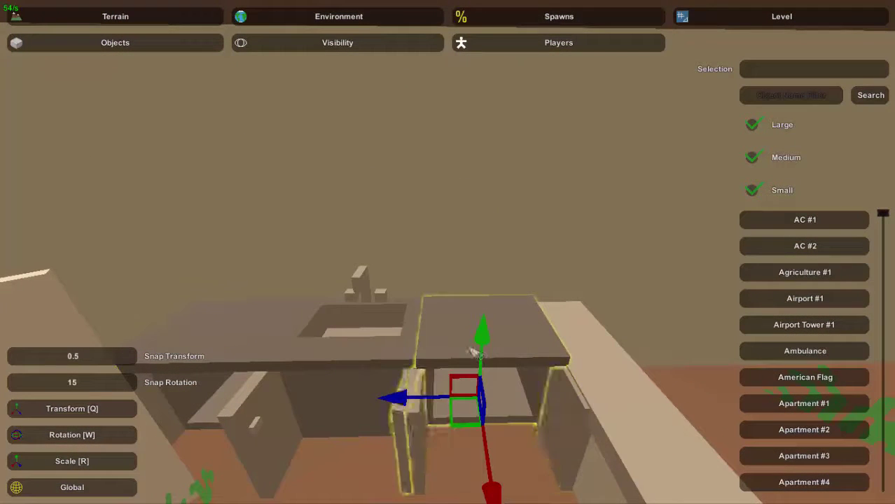
drag(471, 256, 436, 135)
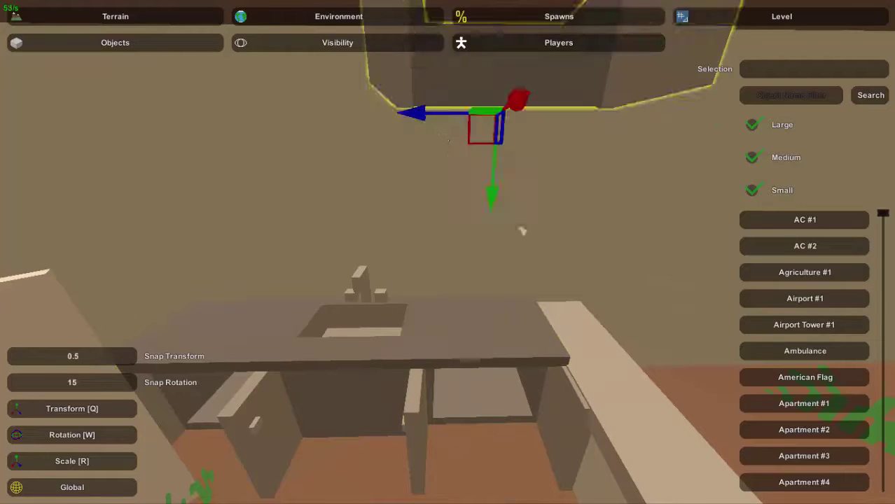
right_drag(519, 226, 449, 254)
drag(523, 450, 399, 478)
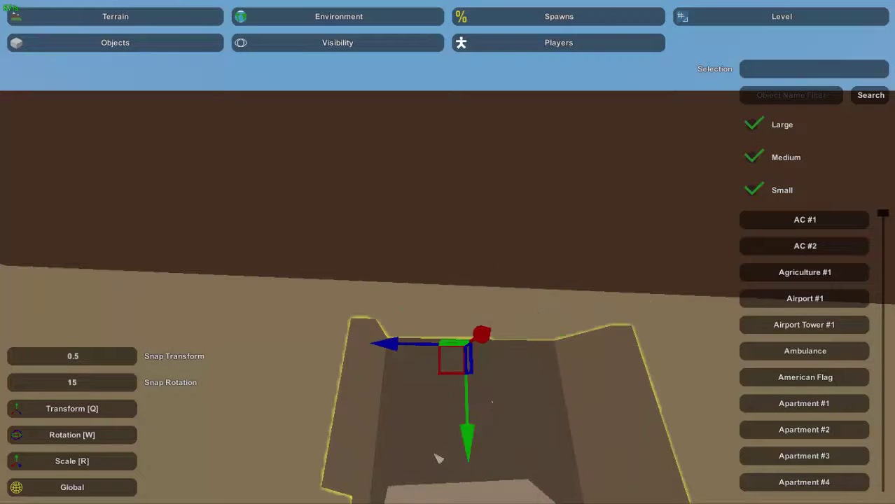
drag(469, 432, 464, 377)
right_drag(460, 372, 450, 256)
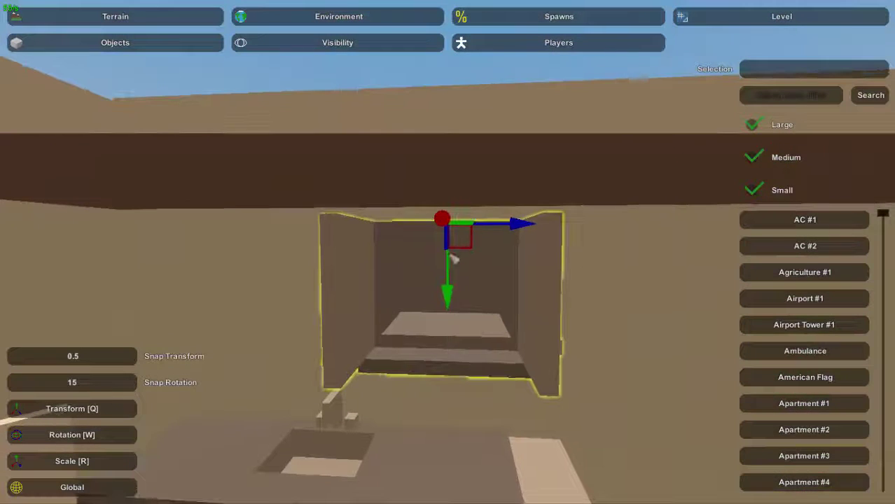
drag(455, 299, 450, 290)
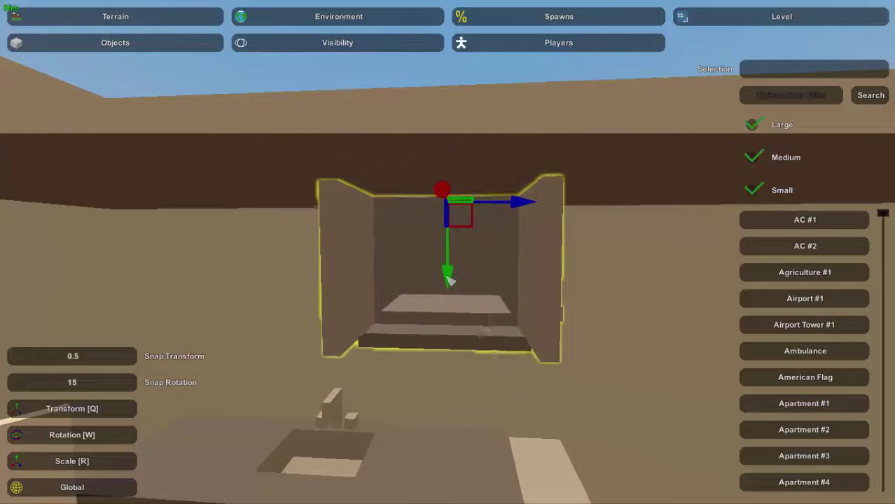
mouse_move(447, 274)
right_down()
mouse_move(449, 315)
mouse_move(445, 265)
right_up()
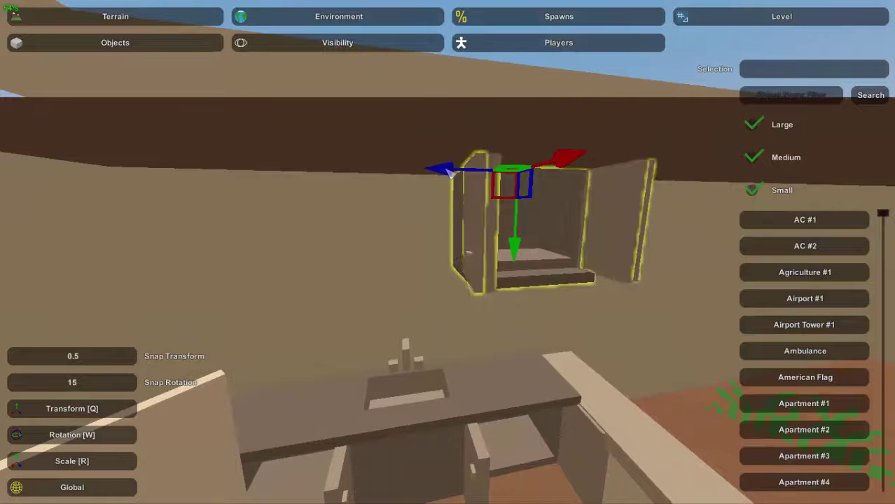
Duplicate the wall cabinet twice along the wall to form a row of three above the sink counter
drag(362, 184, 308, 192)
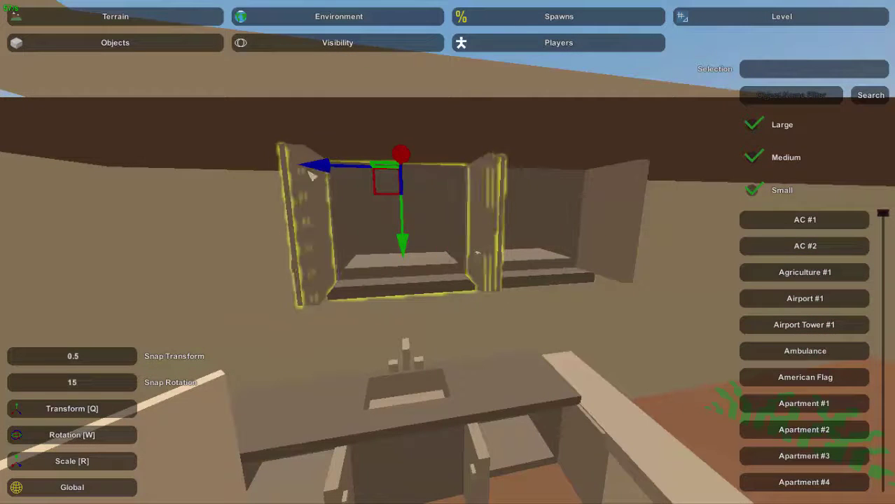
drag(249, 182, 164, 200)
key(s)
right_drag(194, 253, 174, 275)
key(d)
key(a)
key(w)
key(w)
key(s)
right_drag(448, 252, 530, 214)
key(s)
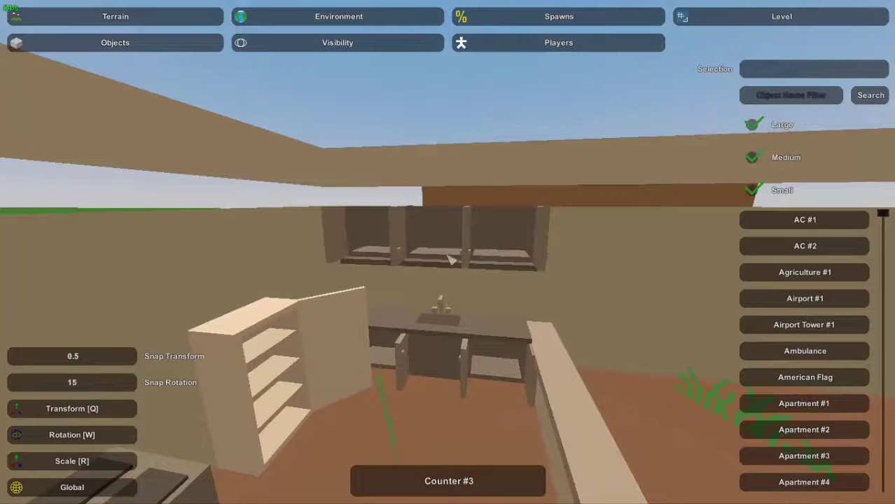
Put a copy of the cash register on the long service counter, with its keys facing the kitchen side
right_drag(498, 263, 597, 294)
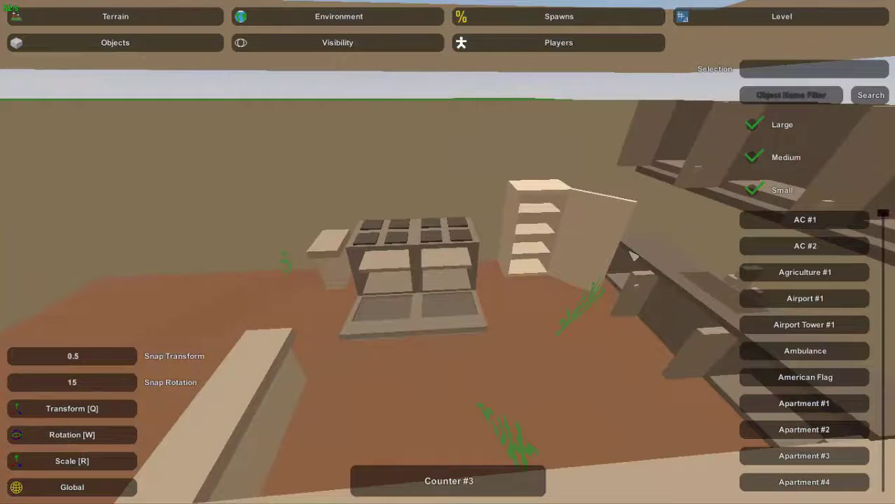
right_drag(421, 203, 421, 202)
key(s)
right_drag(448, 252, 420, 270)
key(w)
right_drag(421, 202, 421, 202)
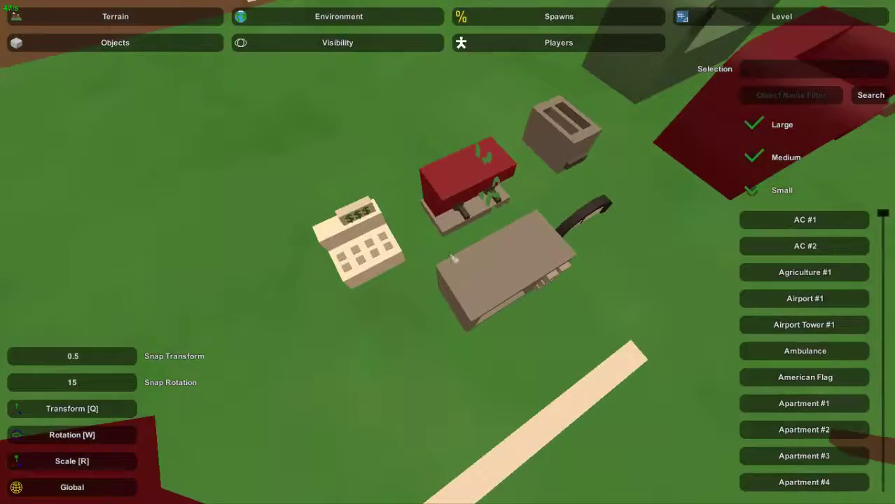
key(w)
right_drag(380, 268, 532, 203)
right_drag(420, 202, 421, 202)
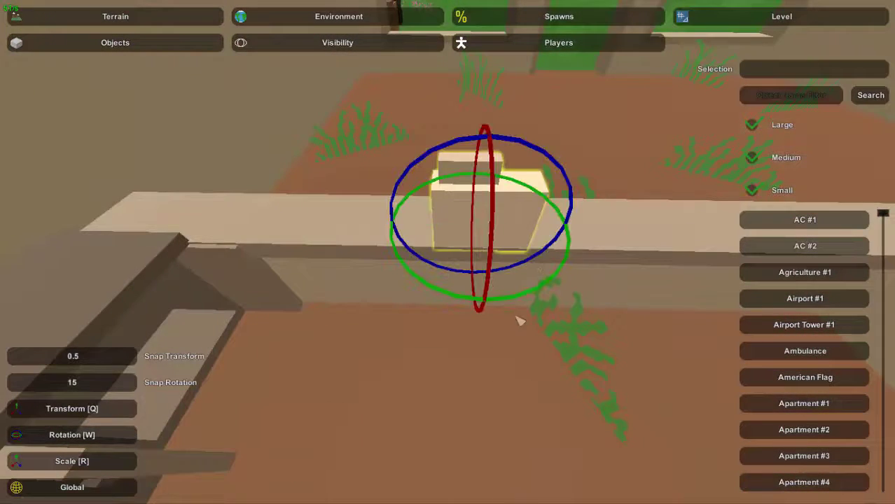
right_drag(447, 252, 468, 241)
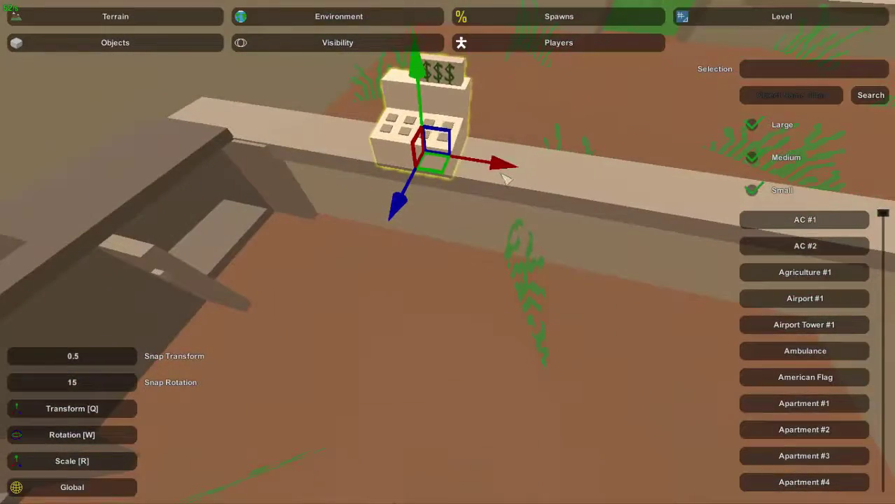
right_drag(509, 199, 440, 210)
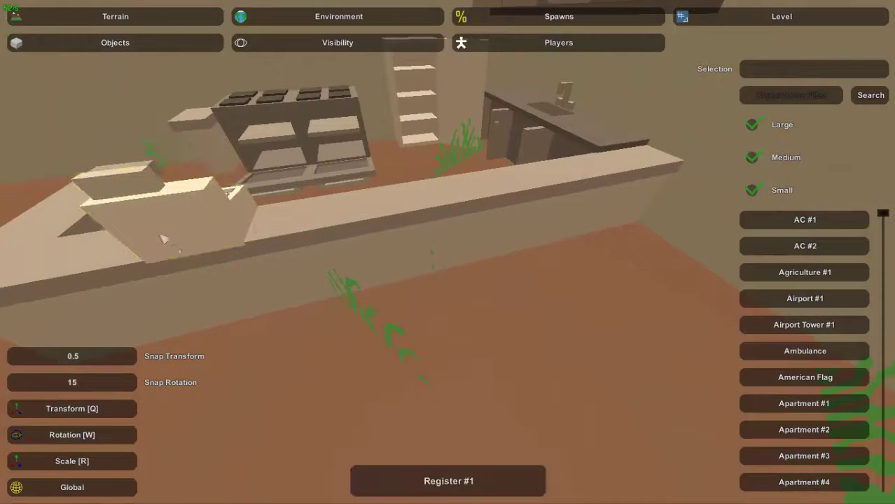
Put a copy of the red coffee machine on the service counter near the sink counter and align it with the countertop
right_drag(221, 258, 450, 254)
click(445, 253)
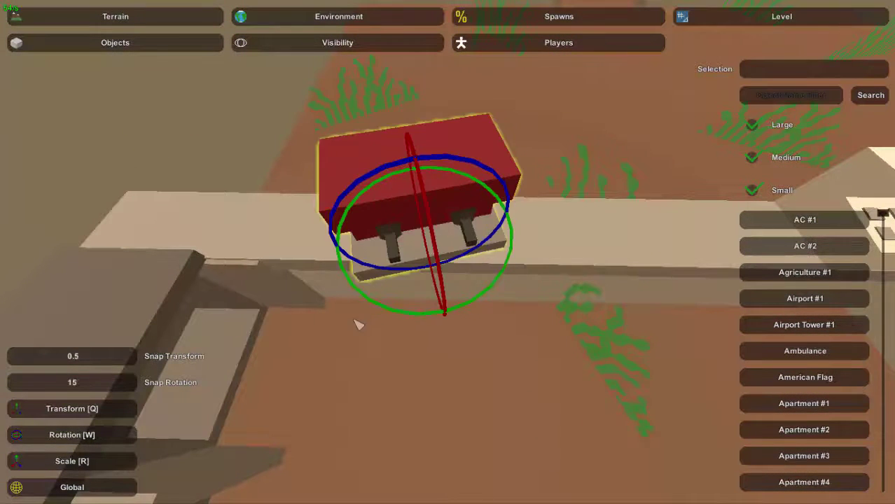
key(q)
right_drag(350, 327, 422, 233)
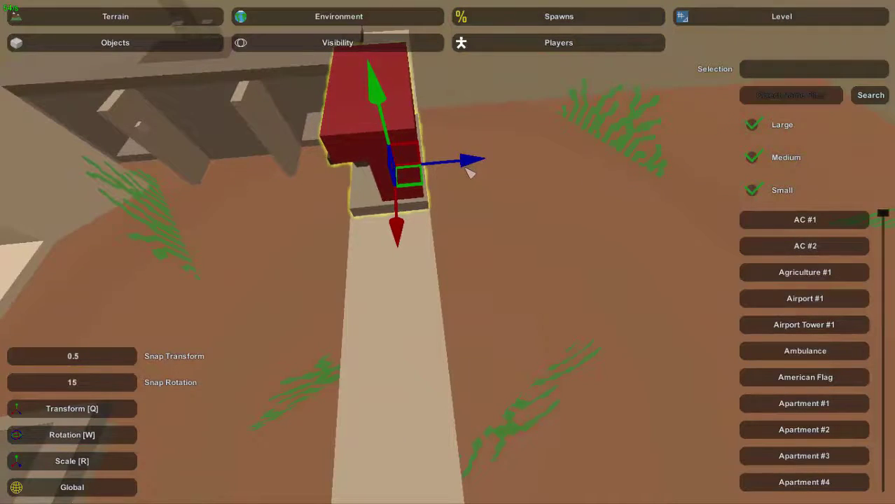
right_drag(448, 253, 448, 253)
click(448, 286)
Put a copy of the toaster on the countertop beside the sink, at the end next to the open fridge
right_drag(448, 285, 448, 286)
key(w)
right_drag(139, 341, 451, 268)
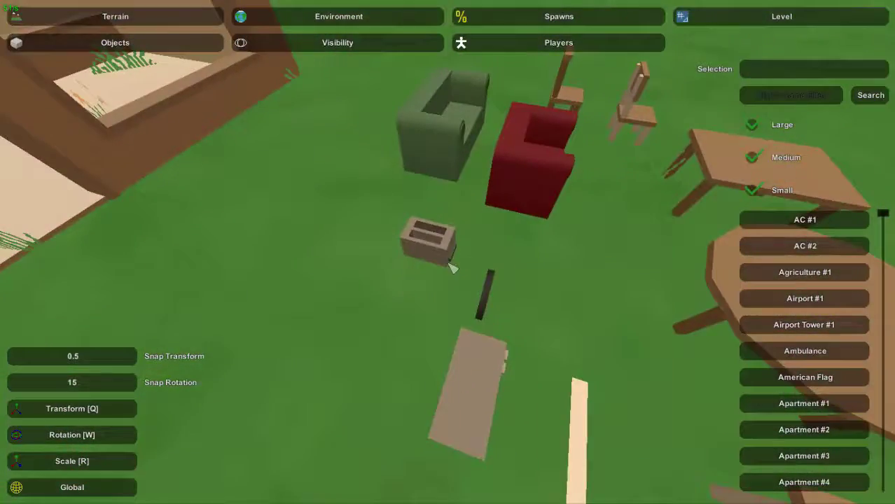
right_drag(491, 238, 453, 259)
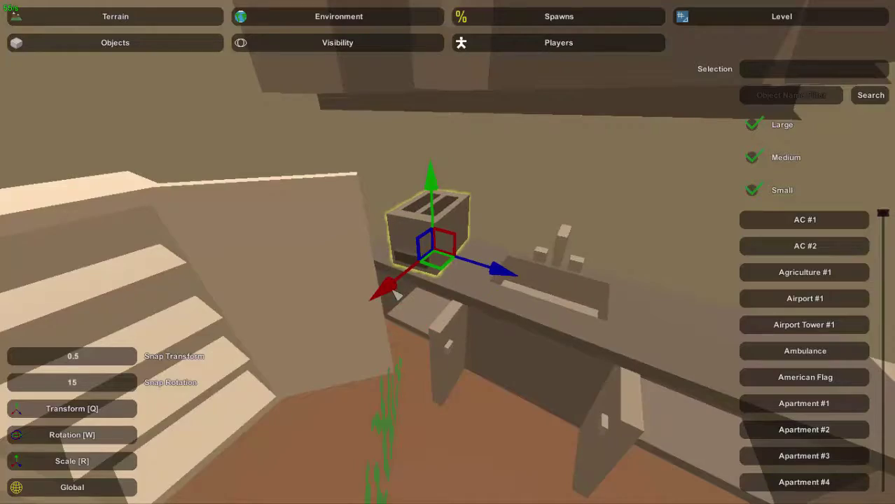
right_drag(404, 241, 483, 258)
right_drag(367, 320, 366, 319)
Copy the wooden bookshelf from the lawn into the cafe and turn it so its back stands against the side wall
right_drag(445, 243, 445, 244)
key(w)
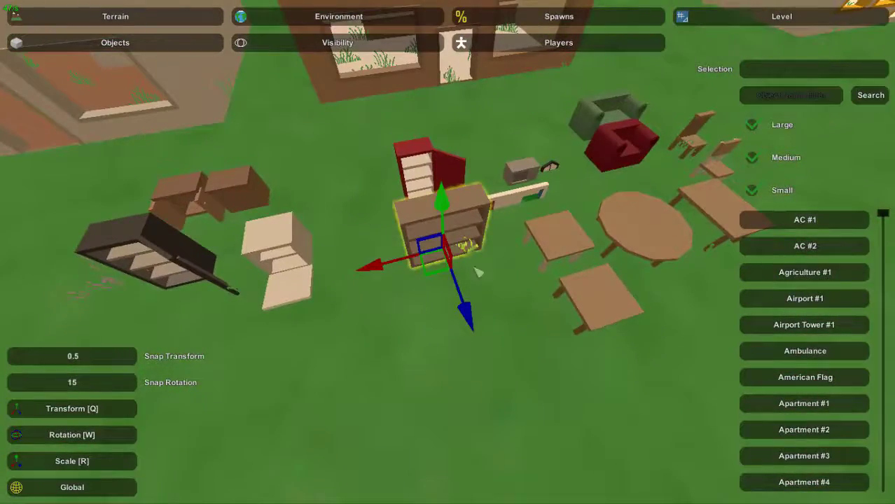
click(463, 245)
right_drag(464, 245, 457, 250)
key(w)
drag(493, 299, 565, 294)
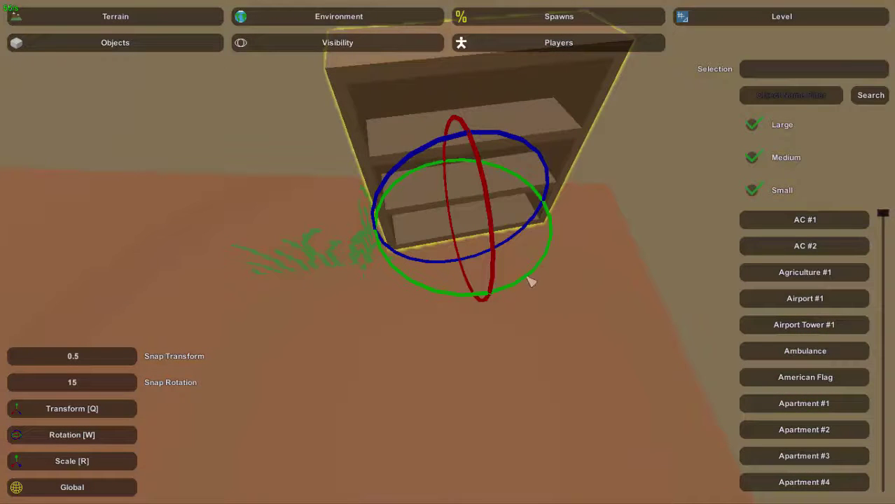
key(q)
right_drag(517, 298, 453, 259)
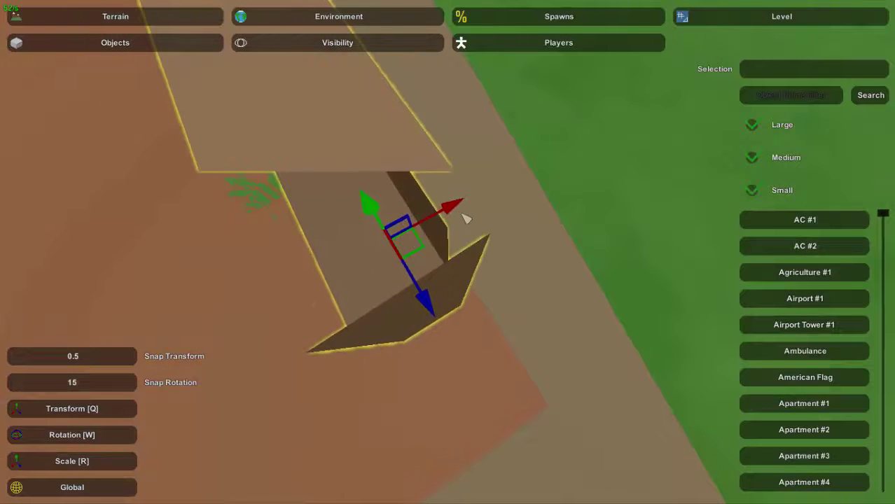
right_drag(485, 219, 453, 266)
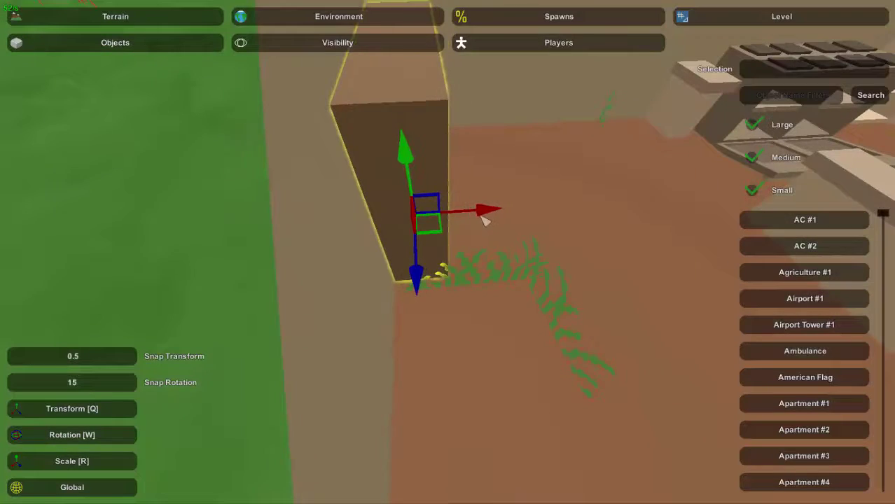
right_drag(481, 227, 443, 250)
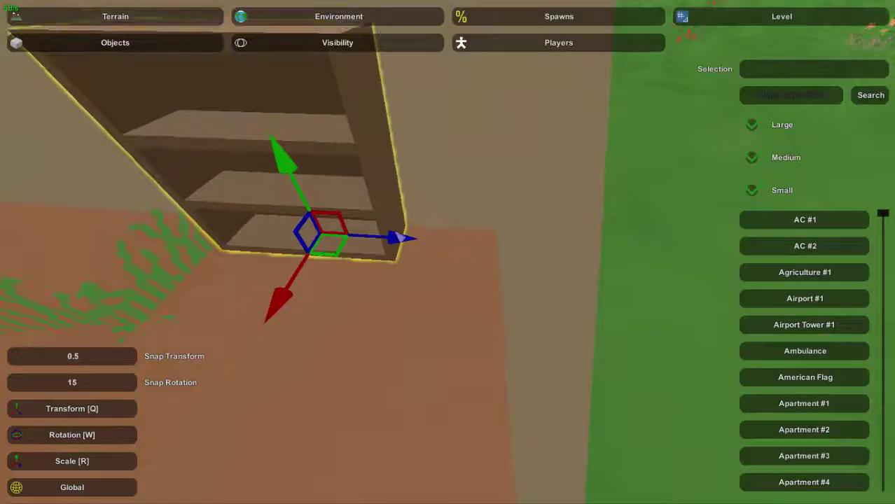
Position the bookshelf along the side wall and duplicate it to form a row of three shelves
drag(401, 238, 473, 247)
right_drag(487, 253, 454, 259)
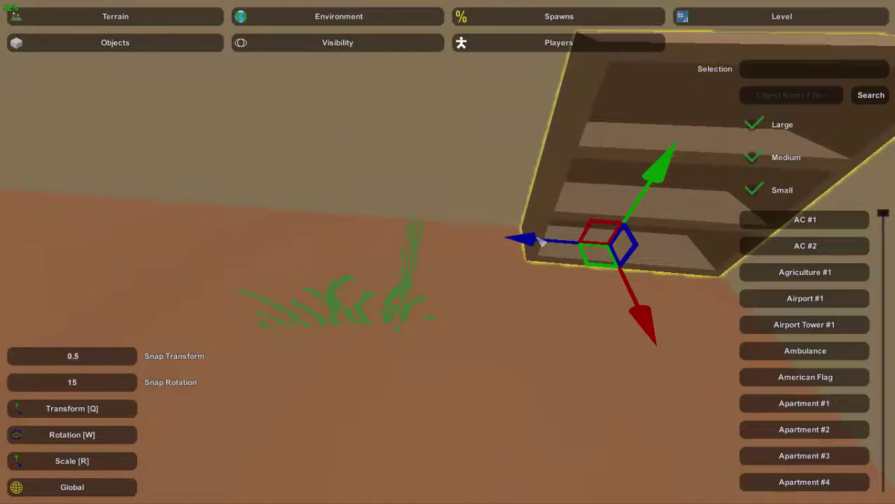
drag(522, 244, 334, 245)
right_drag(448, 252, 425, 242)
key(s)
key(w)
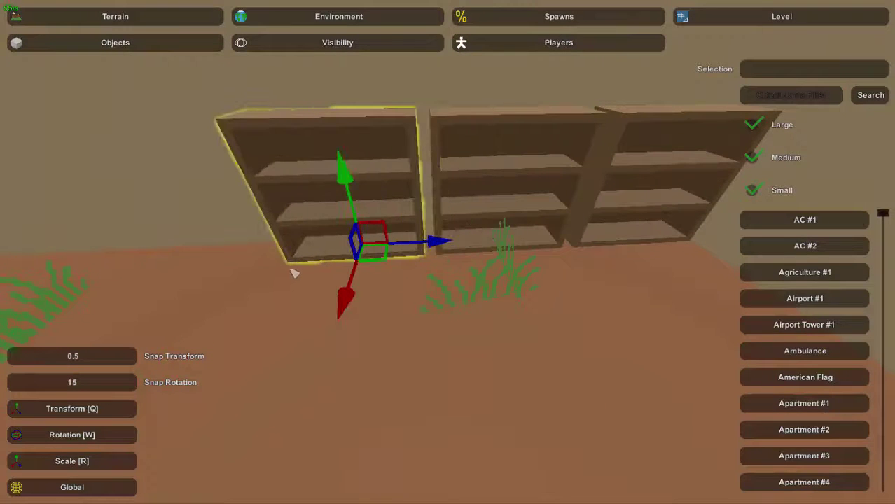
mouse_move(316, 247)
right_down()
mouse_move(432, 326)
mouse_move(507, 280)
mouse_move(350, 242)
mouse_move(301, 252)
right_up()
key(s)
key(w)
Copy the round wooden table from the lawn and place it in the cafe's front corner beside the bookshelves
right_drag(448, 252, 539, 364)
click(452, 253)
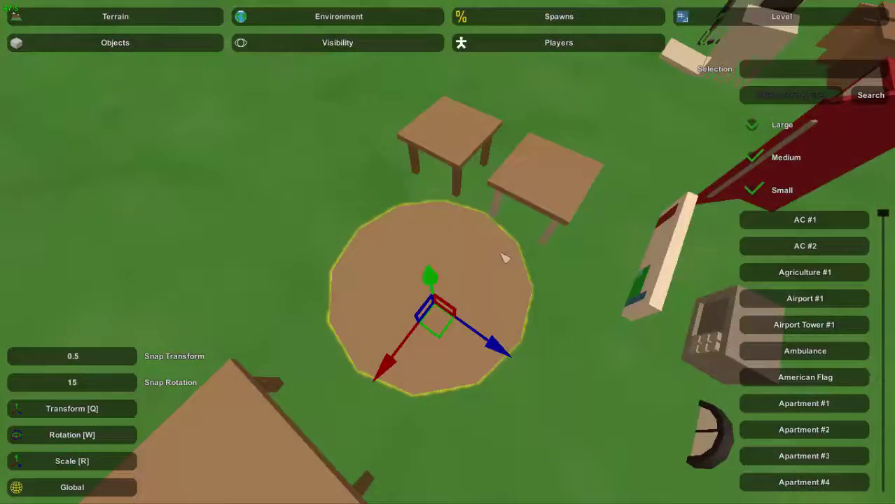
right_drag(553, 277, 637, 273)
key(w)
right_drag(448, 252, 231, 231)
key(e)
drag(508, 259, 524, 270)
drag(420, 274, 446, 268)
Copy the slatted wooden chair from the lawn and place it at the round table
click(439, 259)
right_drag(439, 259, 448, 189)
key(w)
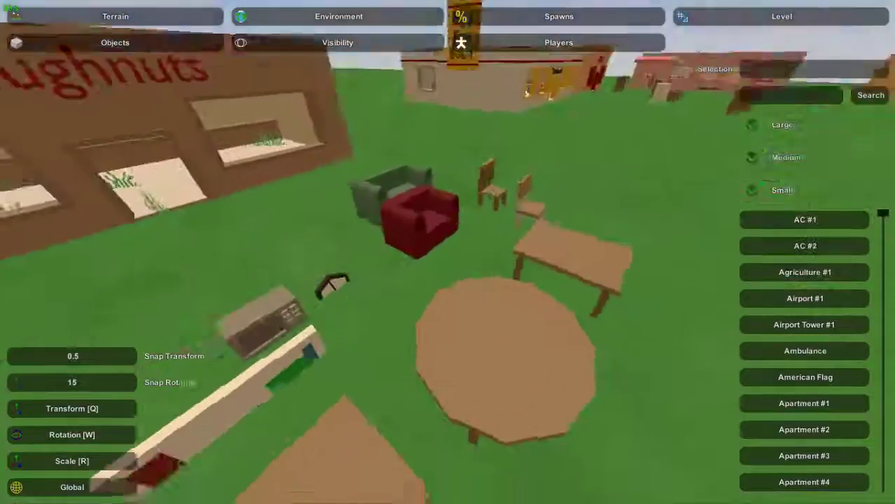
right_drag(448, 280, 454, 259)
right_drag(496, 221, 448, 259)
key(w)
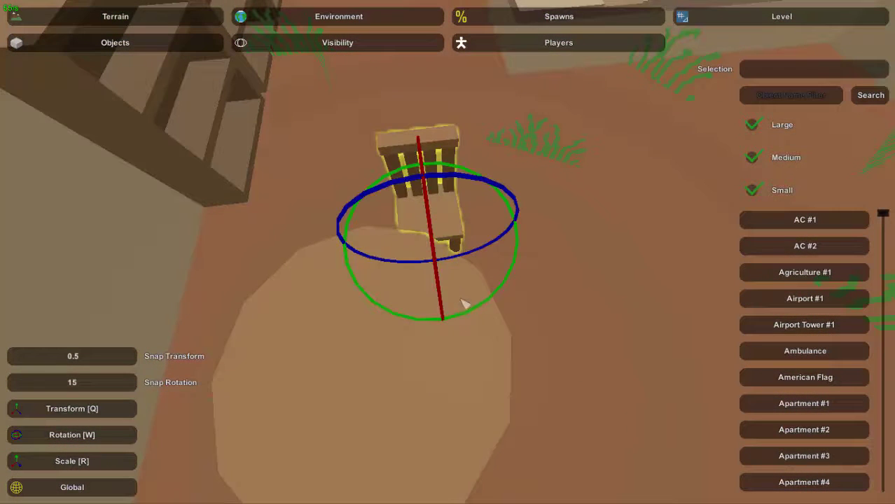
Add three more copies of the chair around the round table, turning each one to face it
click(272, 277)
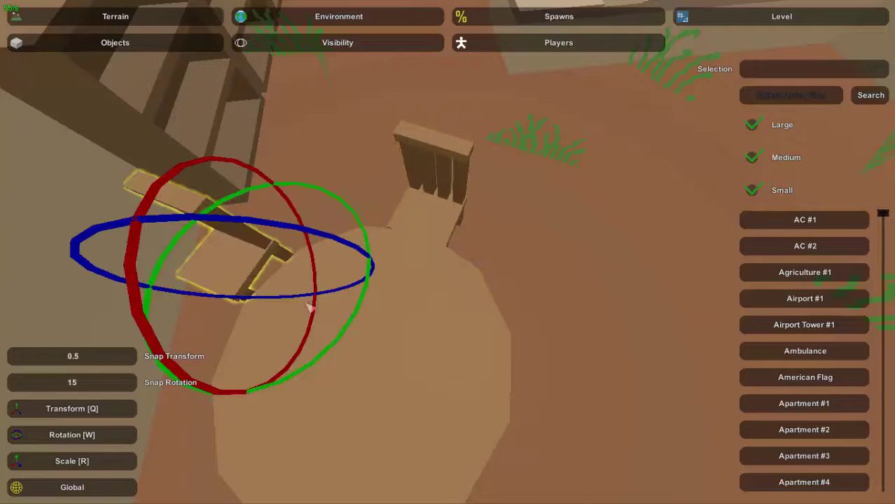
drag(325, 362, 492, 409)
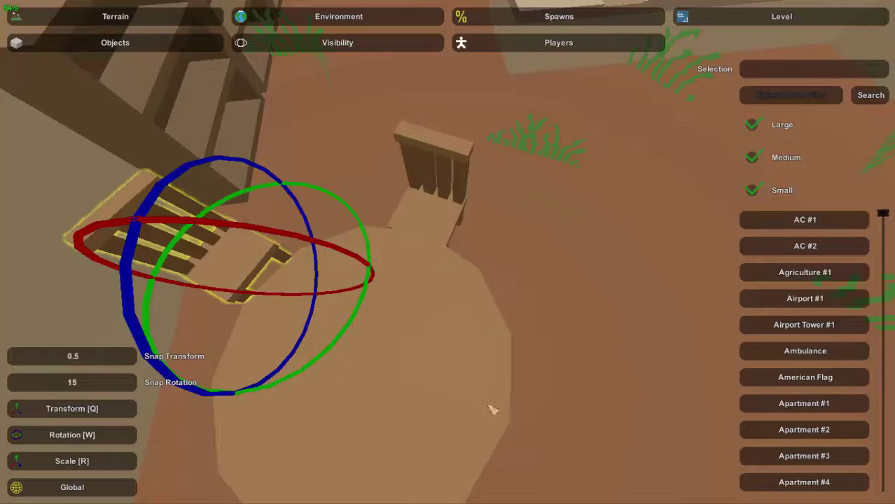
click(532, 439)
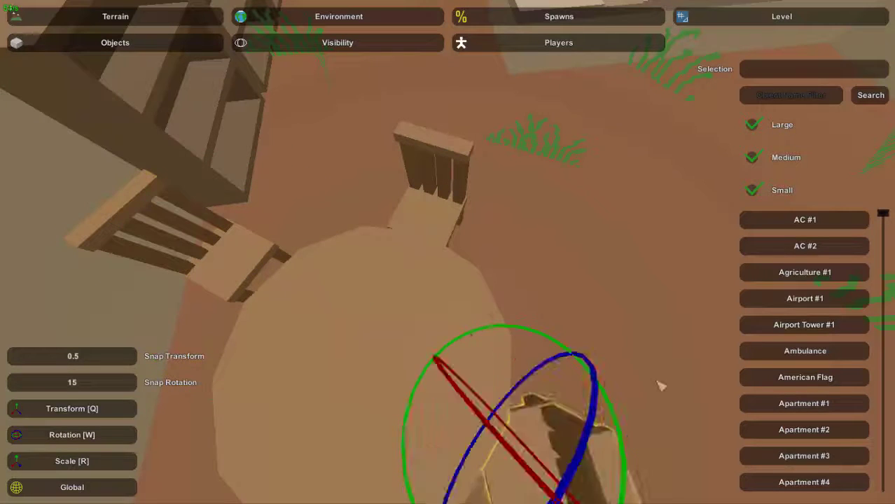
right_drag(687, 408, 430, 334)
key(ctrl+v)
key(e)
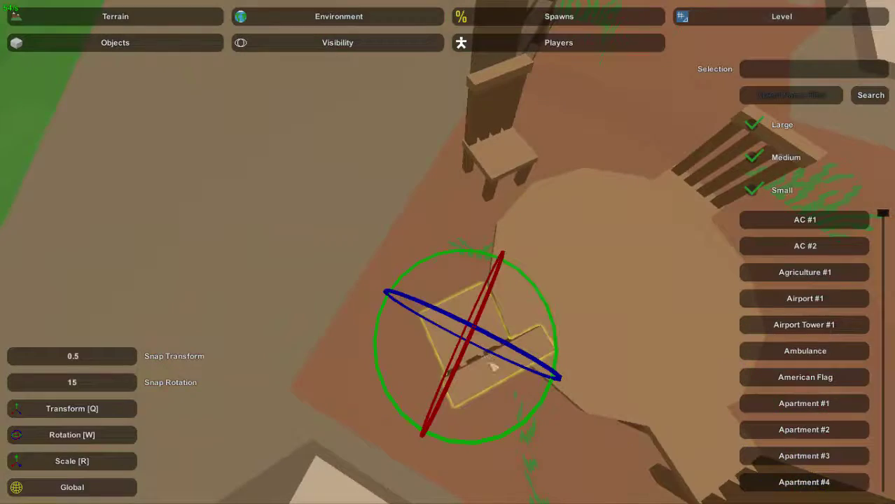
click(483, 387)
Review the cafe interior from several angles, checking the table set, the bookshelves and the remaining open floor
right_drag(483, 387, 518, 287)
mouse_move(448, 252)
right_down()
mouse_move(413, 253)
mouse_move(434, 262)
mouse_move(451, 249)
right_up()
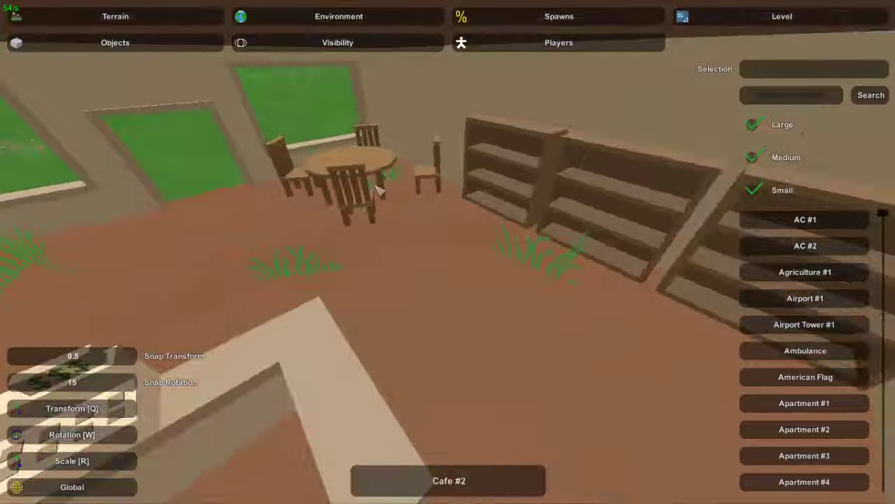
right_drag(378, 191, 468, 259)
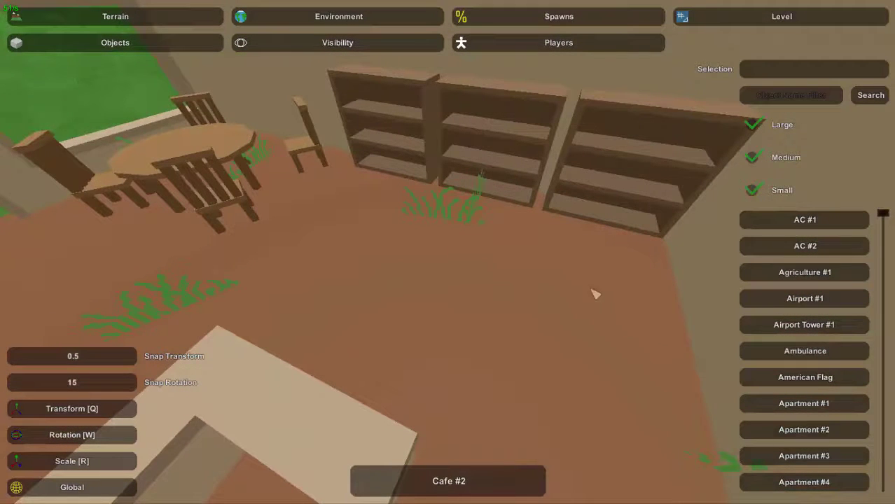
right_drag(682, 329, 329, 315)
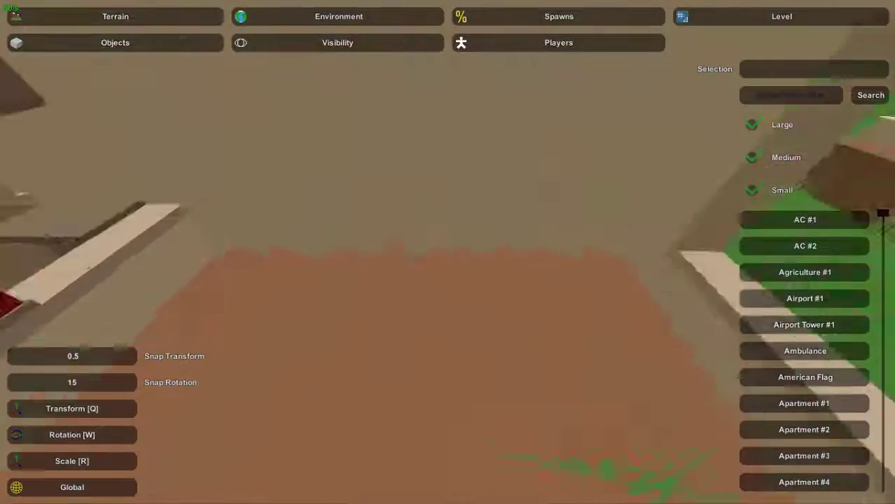
right_drag(448, 254, 364, 308)
right_drag(421, 312, 336, 350)
mouse_move(447, 252)
right_down()
mouse_move(273, 277)
mouse_move(224, 262)
mouse_move(203, 241)
mouse_move(453, 259)
right_up()
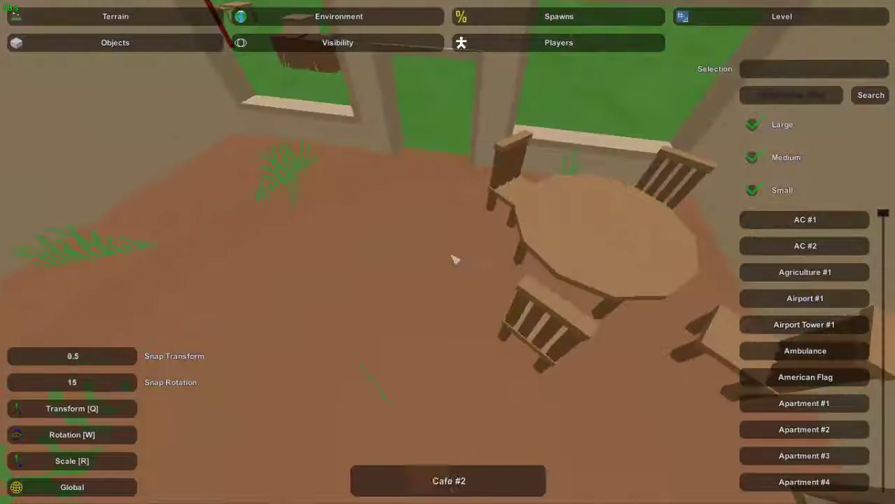
Duplicate the round table with its four chairs into the opposite front corner and rotate the whole set
key(s)
right_drag(293, 245, 527, 145)
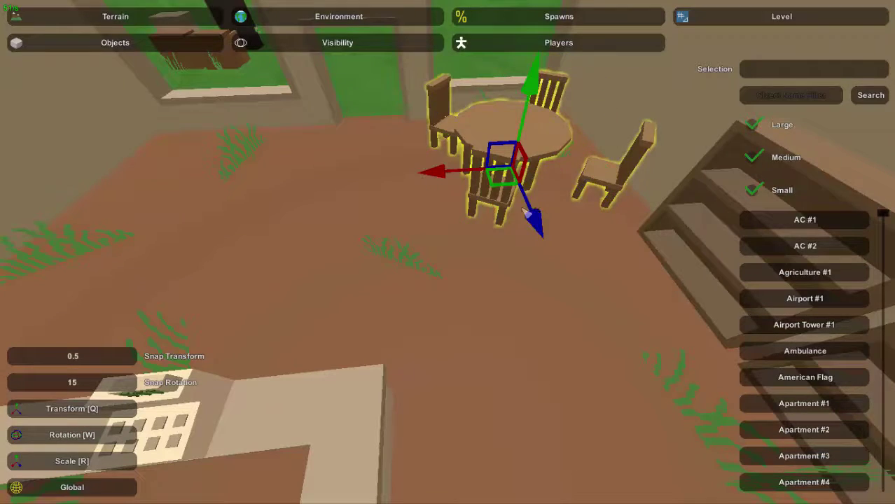
right_drag(442, 180, 443, 180)
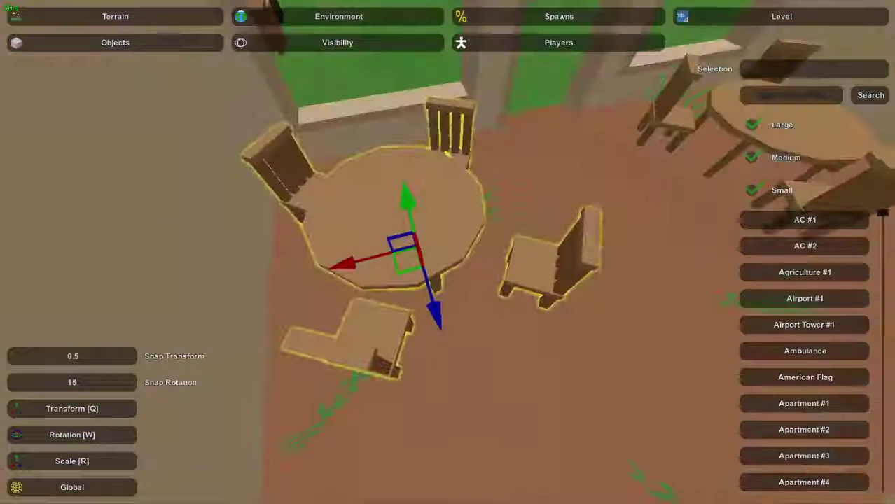
drag(468, 326, 357, 386)
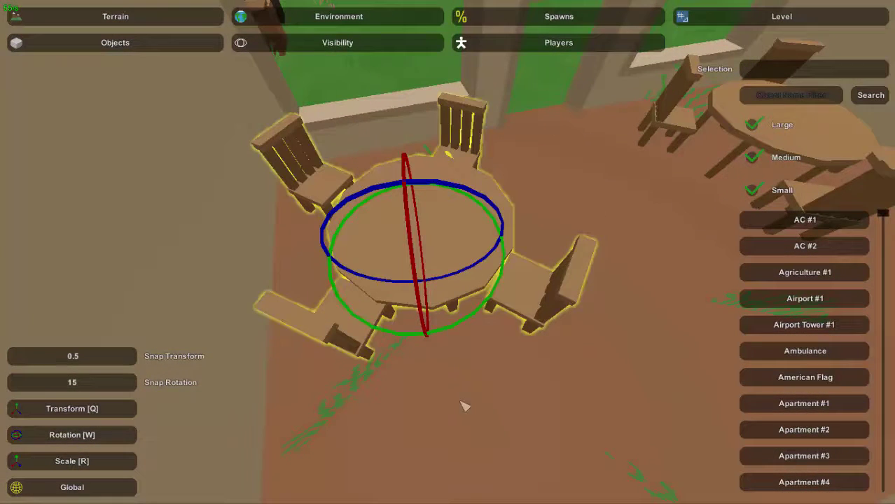
right_drag(535, 309, 534, 310)
right_drag(447, 252, 465, 252)
click(466, 252)
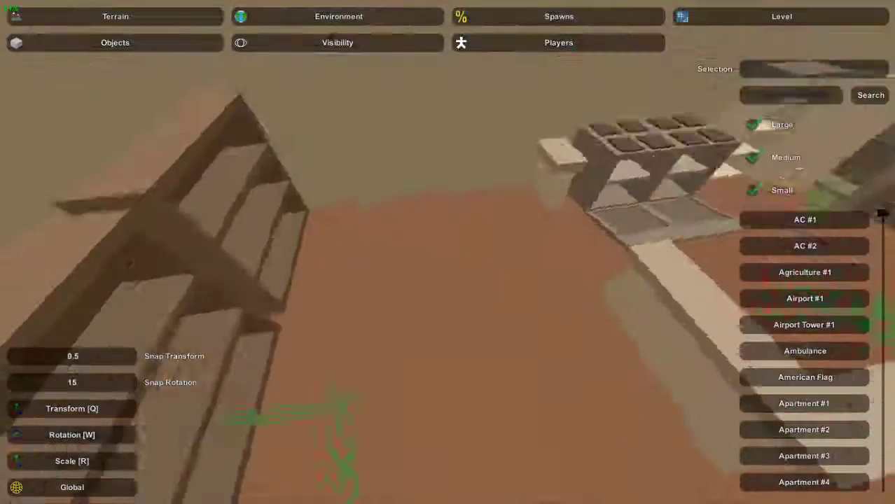